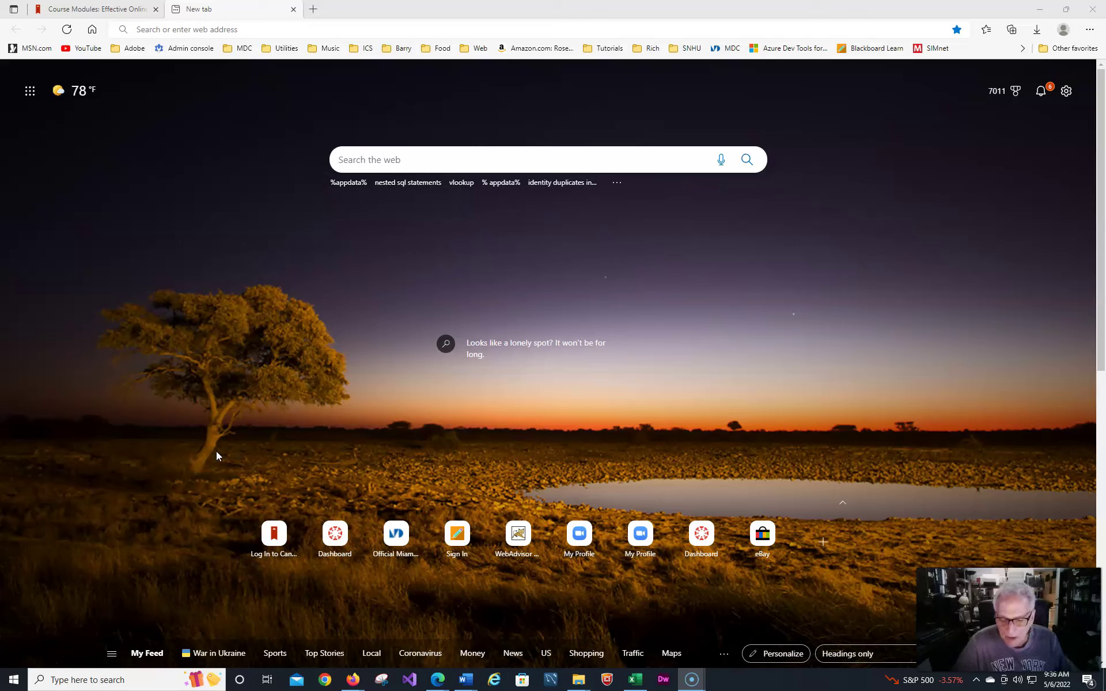
# - Launch Visio from the recent apps in Windows search
pyautogui.click(78, 679)
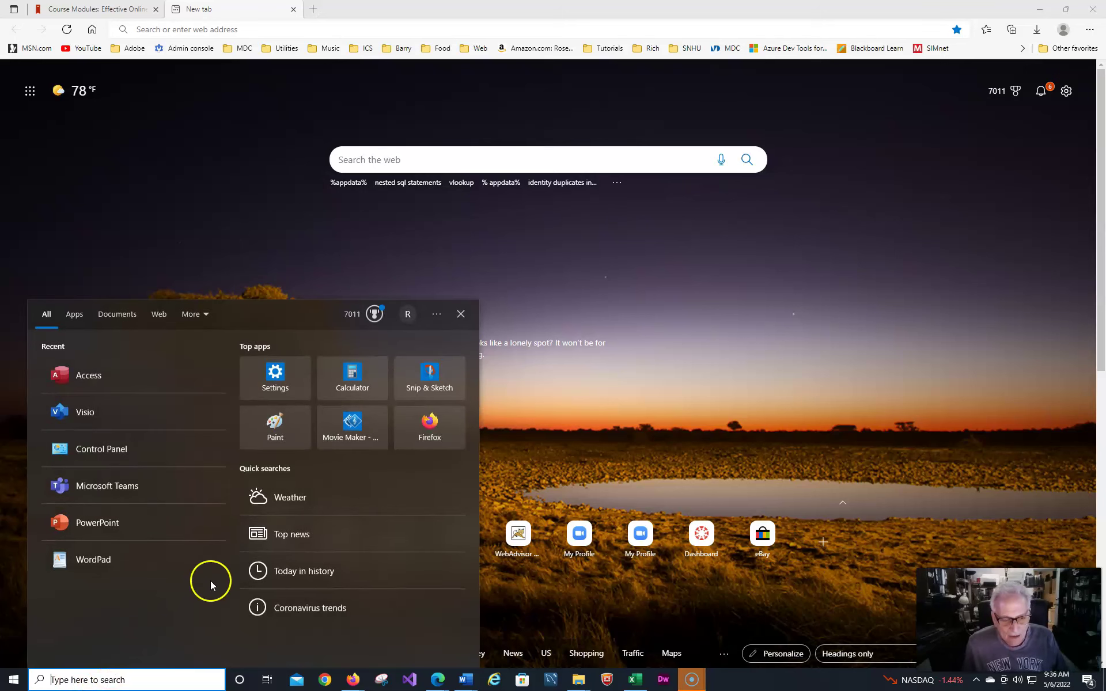
pyautogui.click(115, 406)
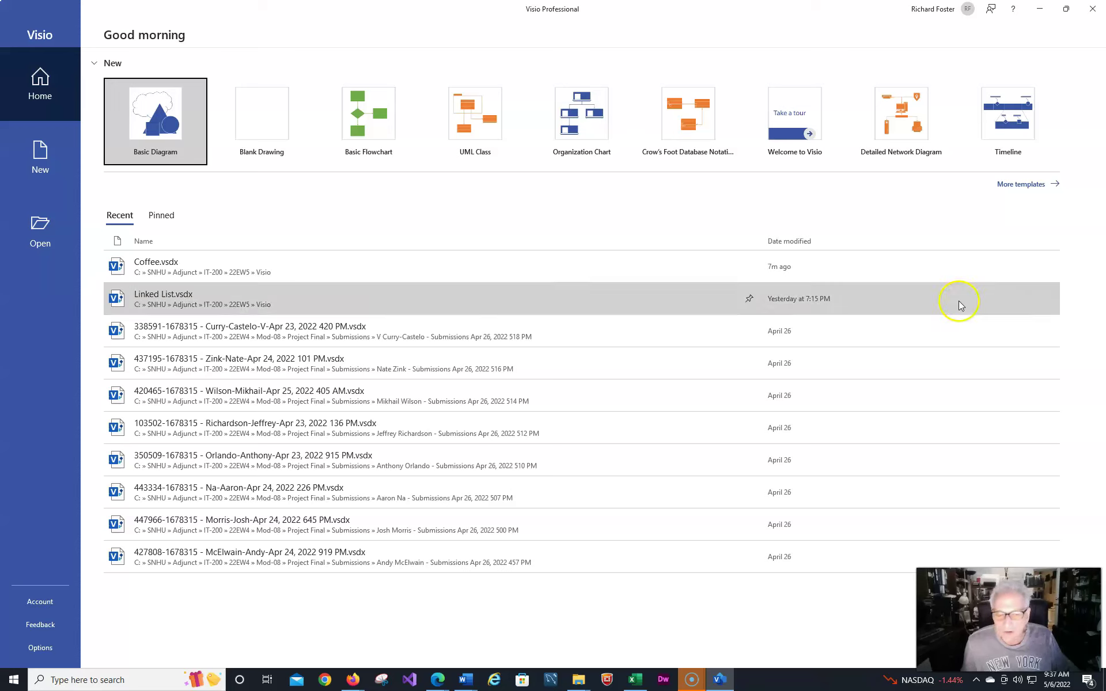
# - Create a new drawing from the Basic Diagram template in US Units
pyautogui.click(36, 151)
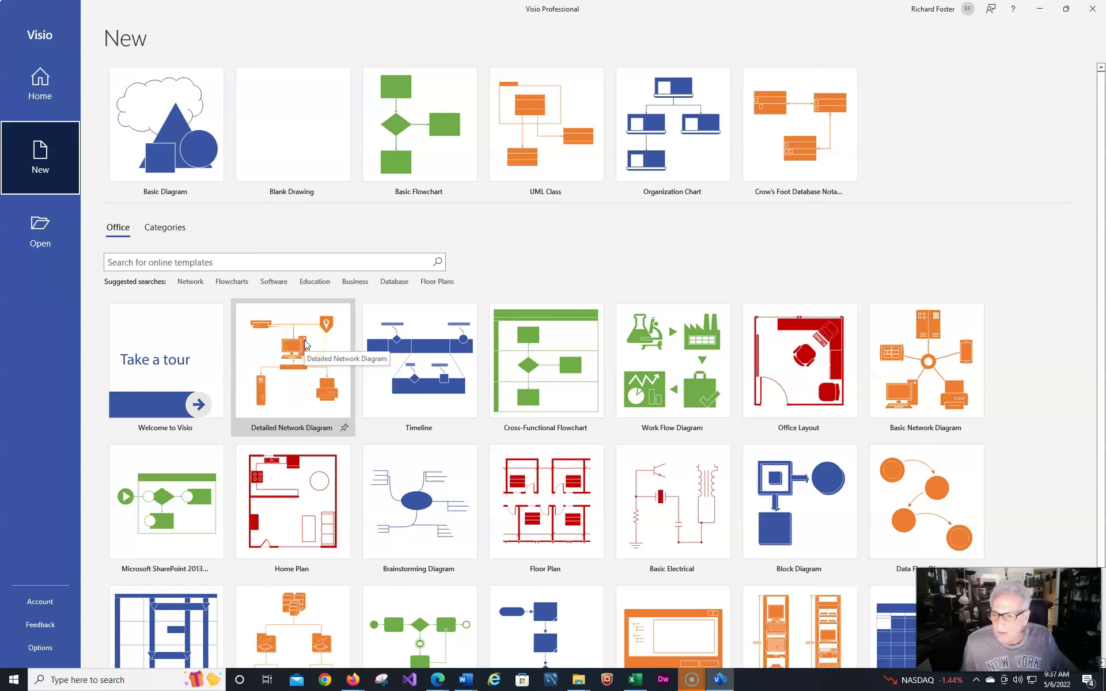
pyautogui.click(963, 350)
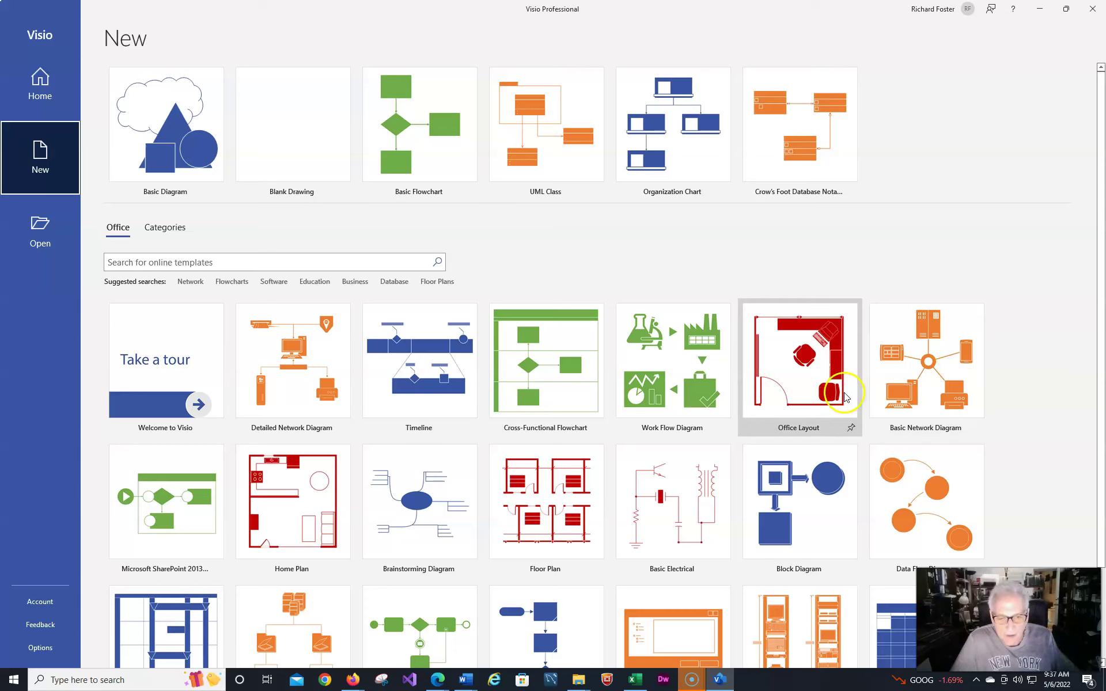
pyautogui.click(390, 175)
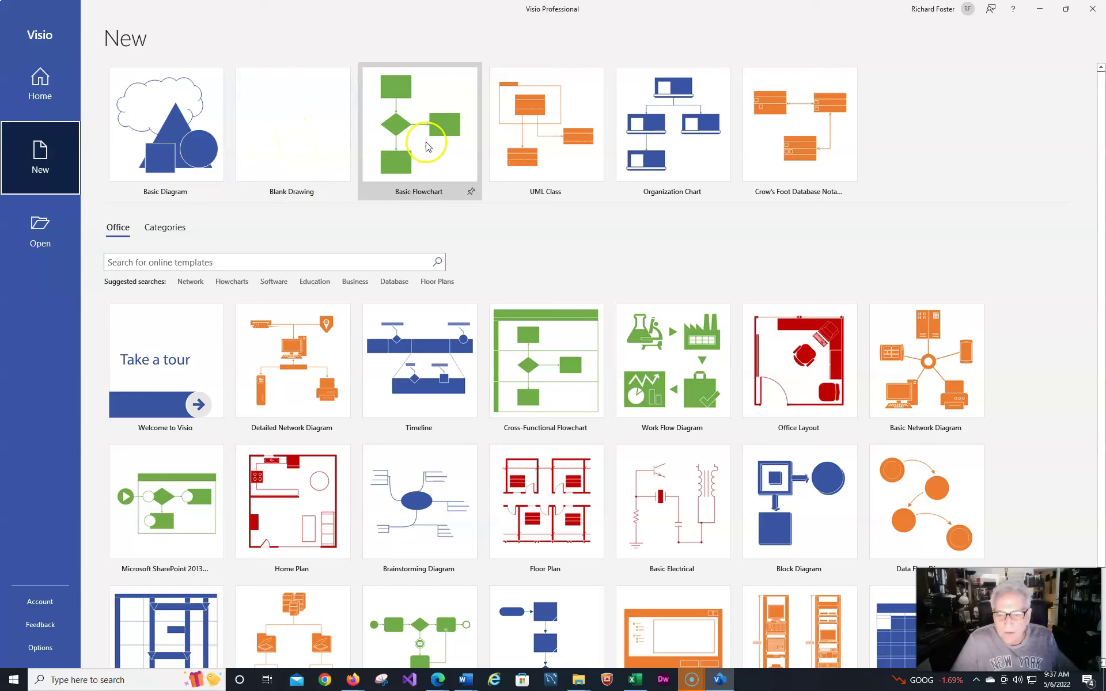
pyautogui.click(173, 151)
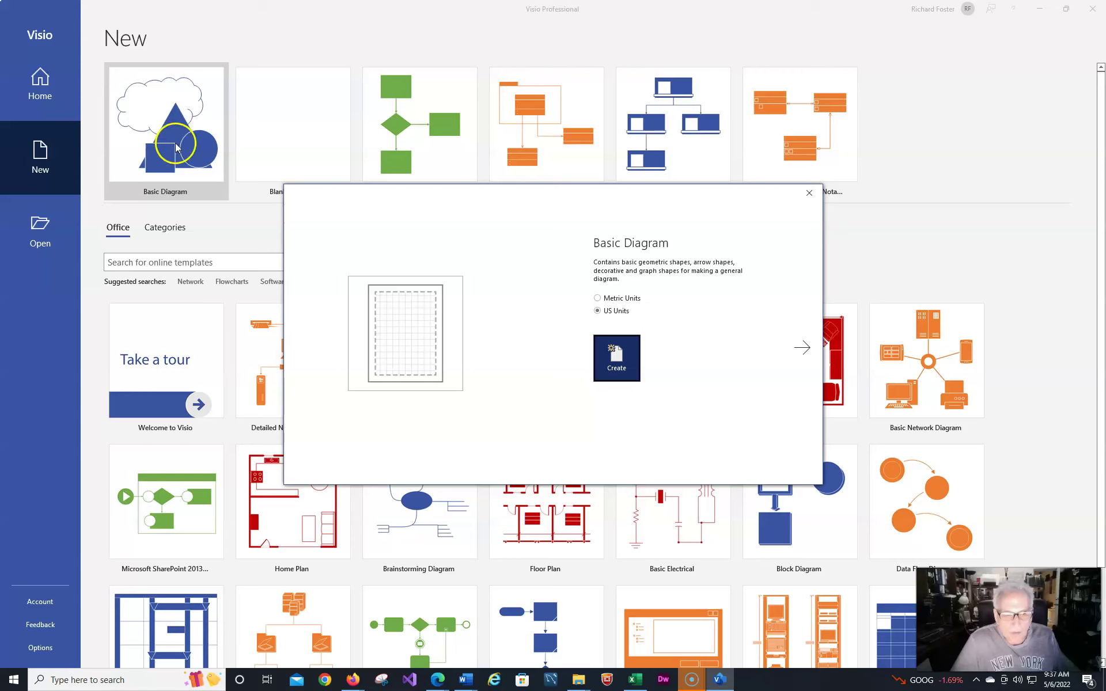
pyautogui.click(608, 382)
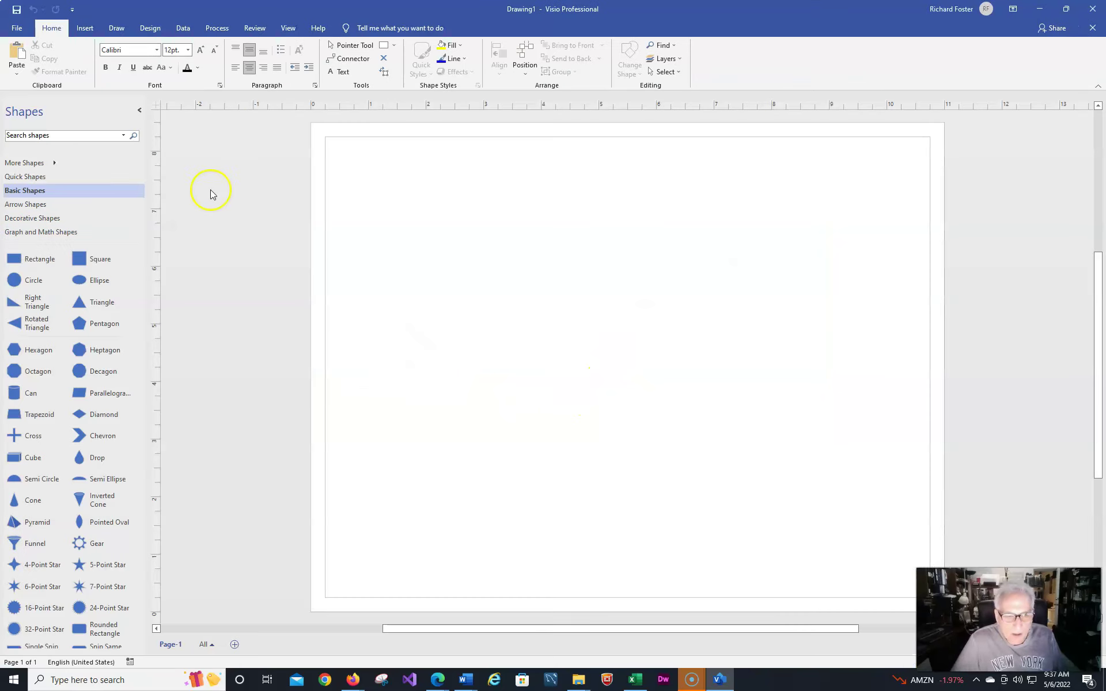
# - Save the drawing as Coffee-02 in the Visio course folder
pyautogui.click(15, 29)
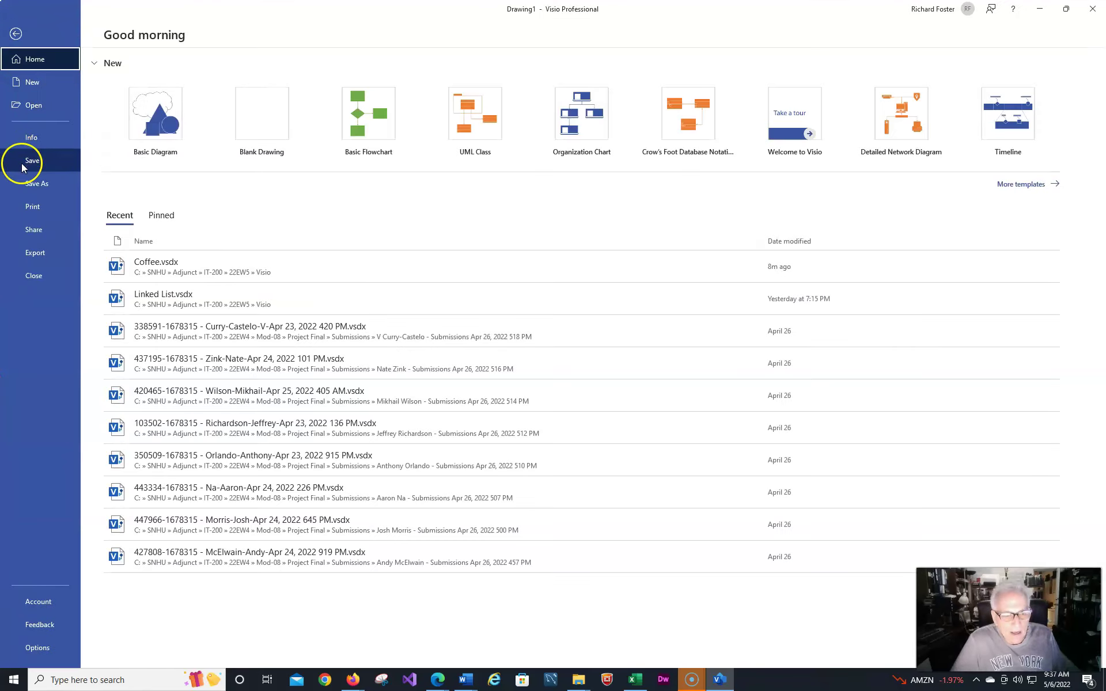
pyautogui.click(30, 188)
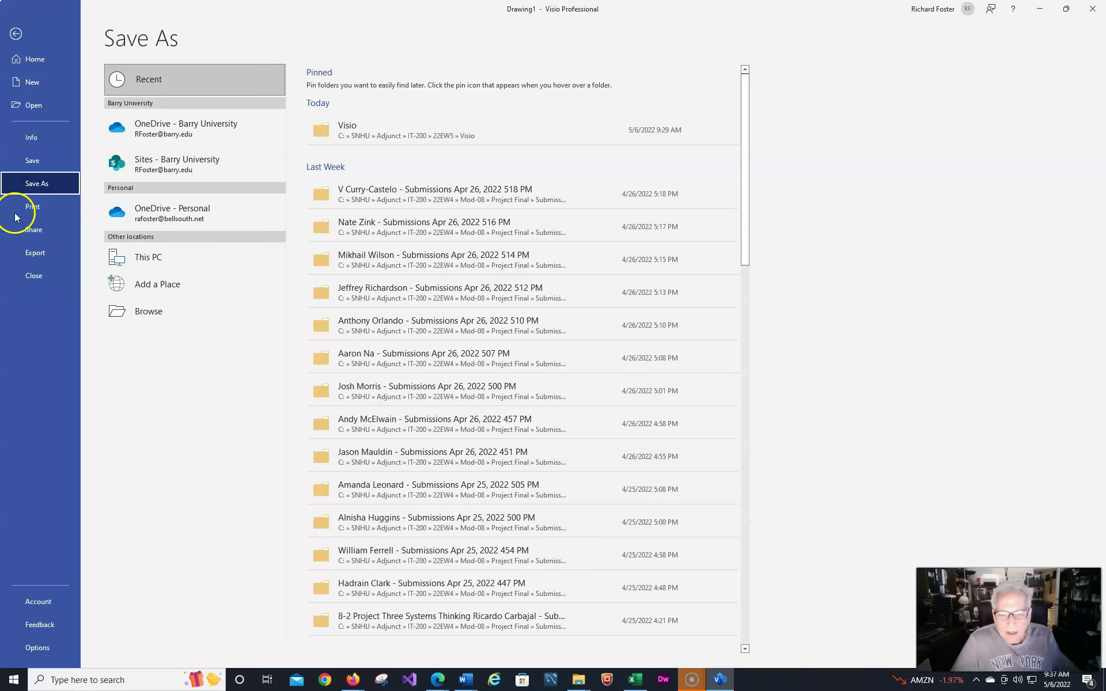
pyautogui.click(453, 137)
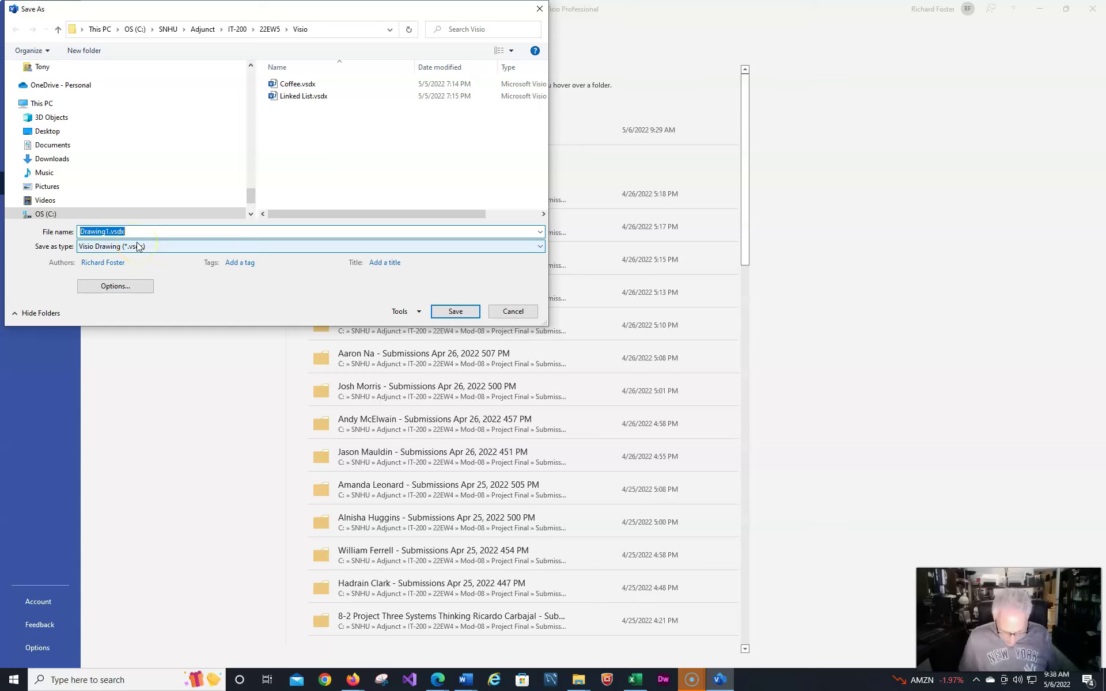
pyautogui.write('C')
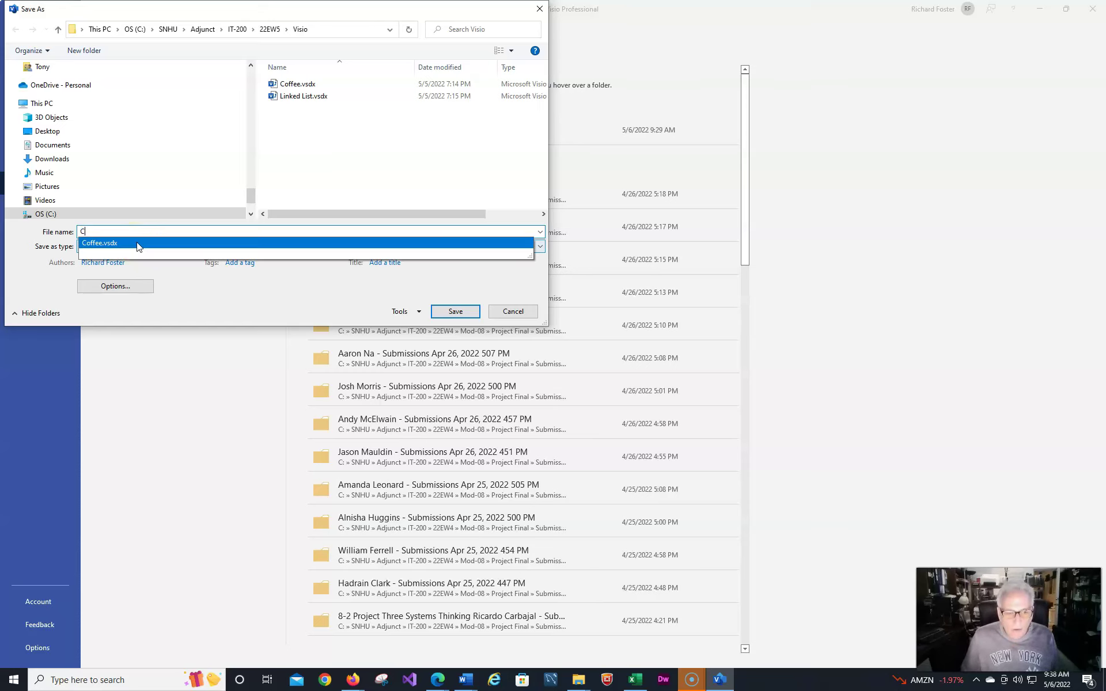
pyautogui.write('off')
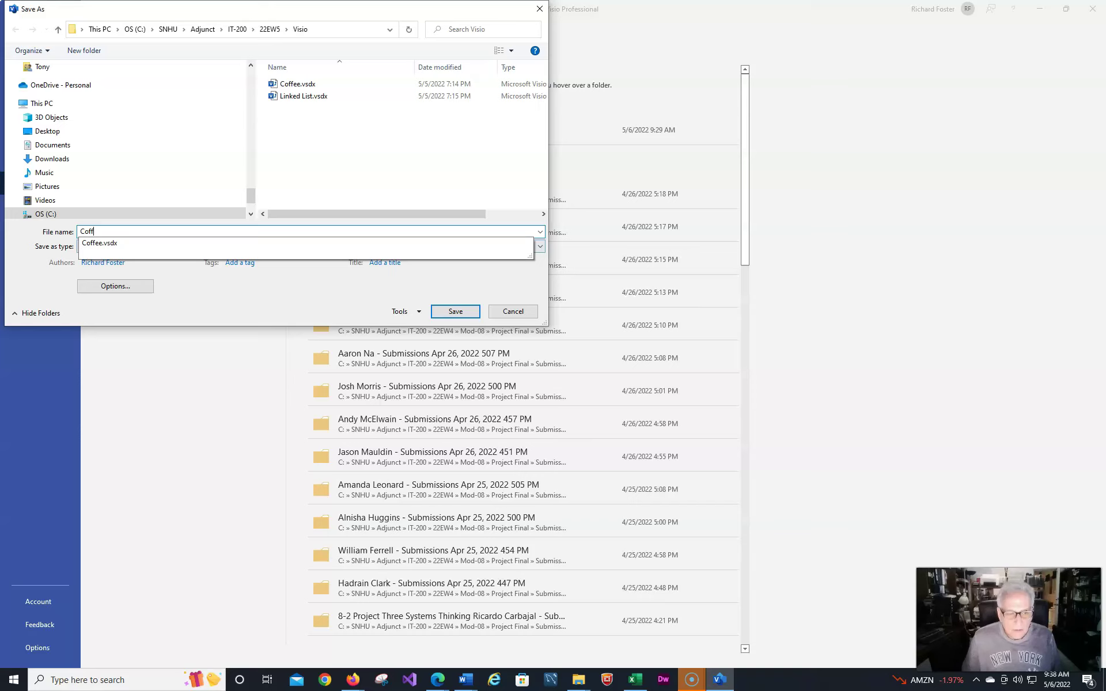
pyautogui.write('ee-02')
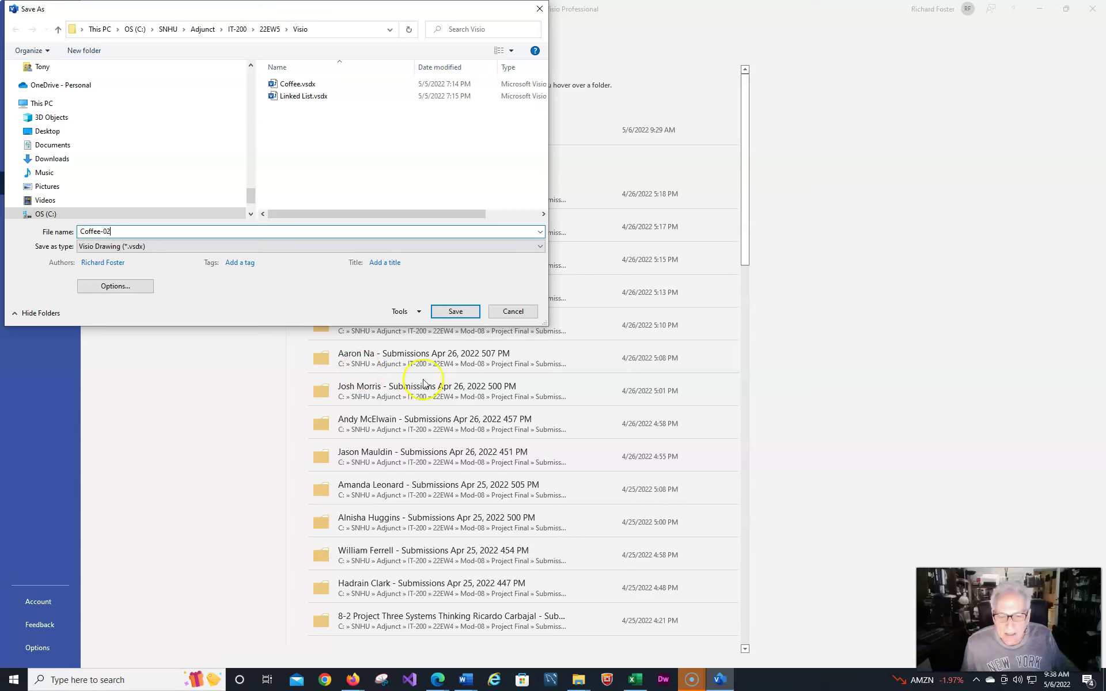
pyautogui.click(462, 316)
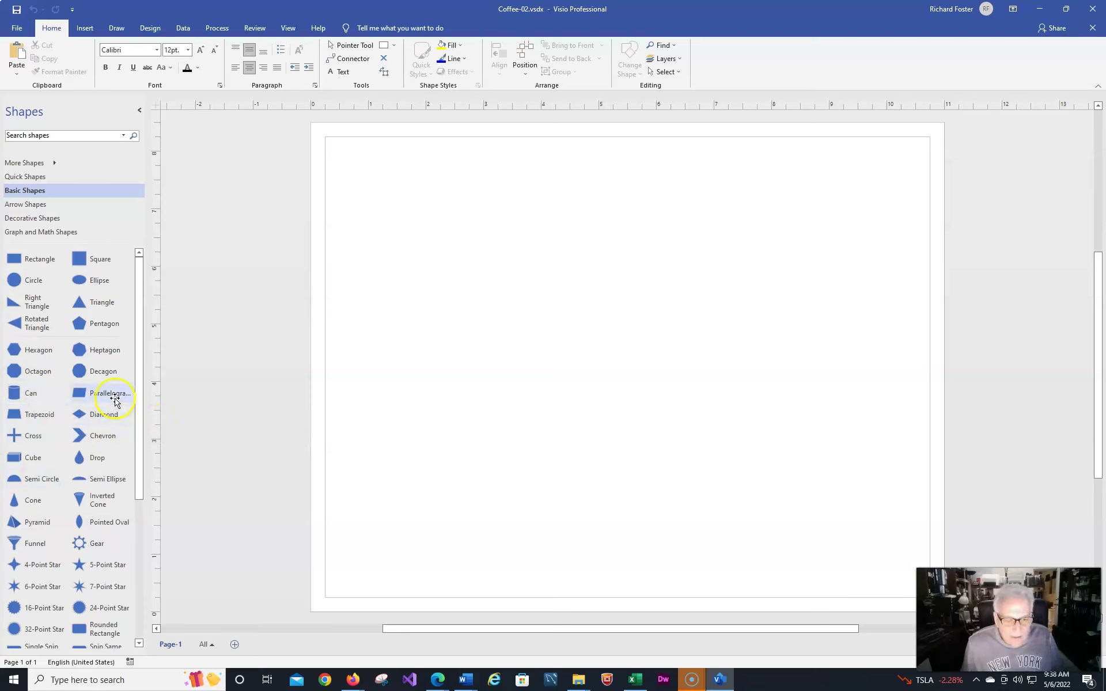
# - Drop a 1.5 in. blue Square from Basic Shapes onto the page
pyautogui.click(139, 402)
pyautogui.moveTo(139, 401); pyautogui.dragTo(156, 433)
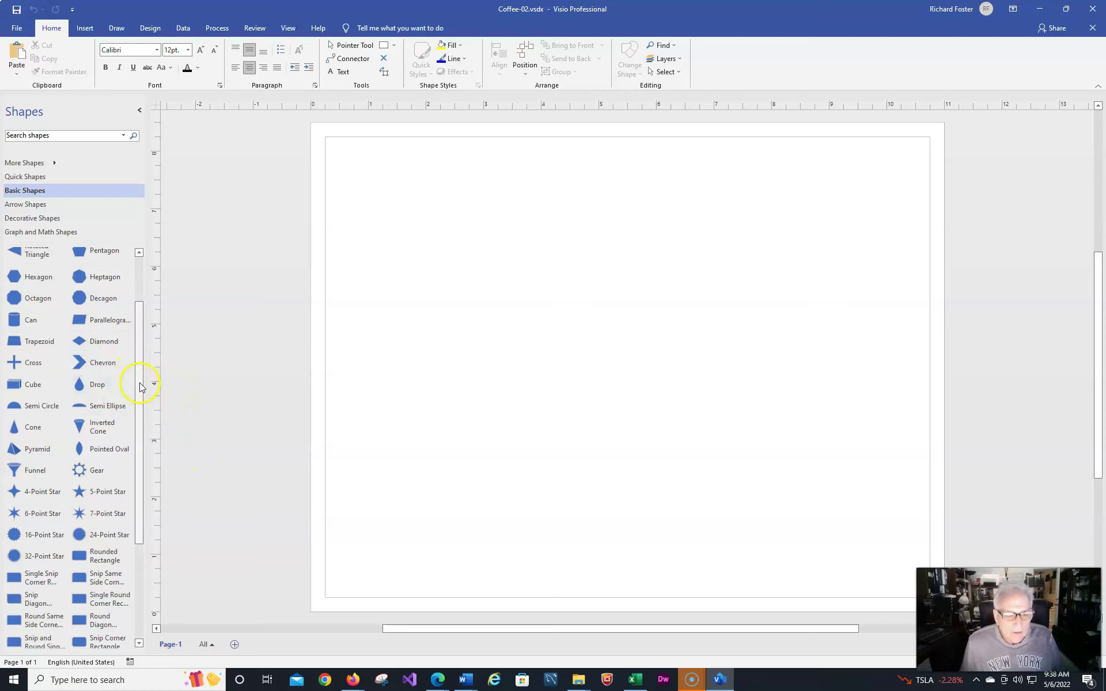
pyautogui.moveTo(140, 391); pyautogui.dragTo(164, 272)
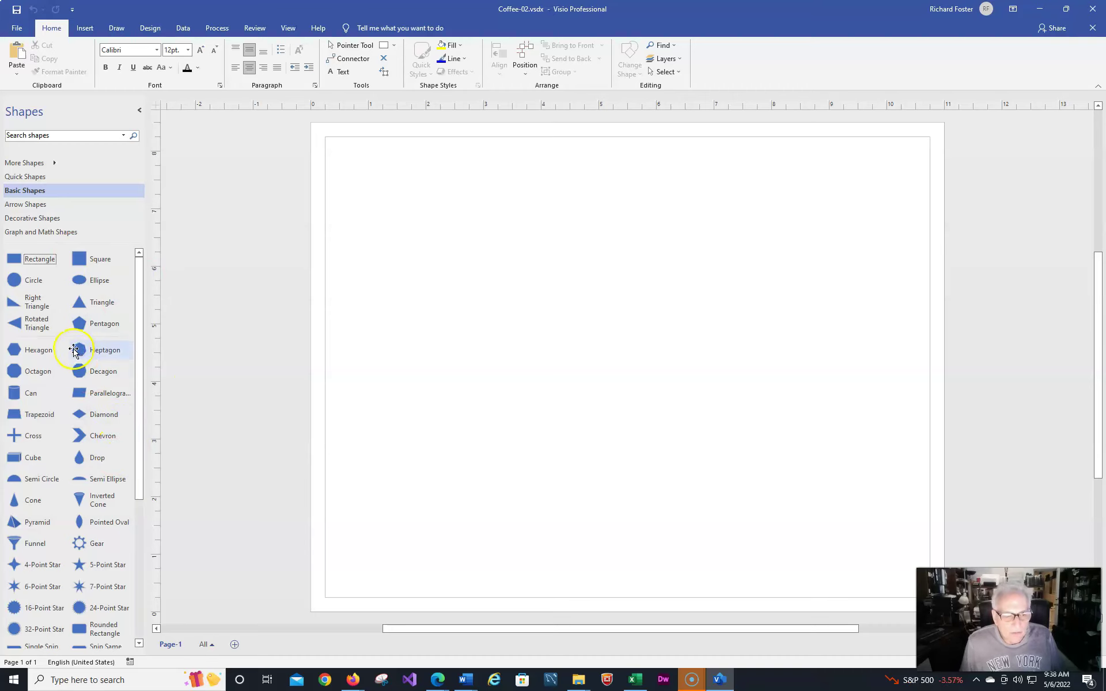
pyautogui.click(23, 265)
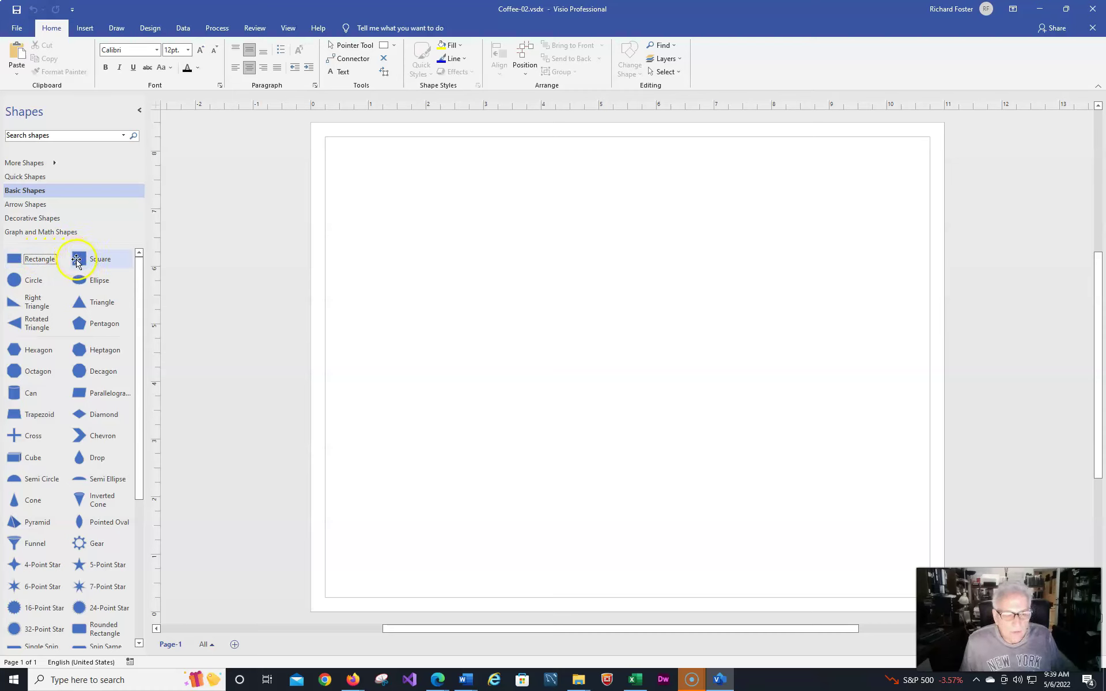
pyautogui.moveTo(78, 261); pyautogui.dragTo(518, 281)
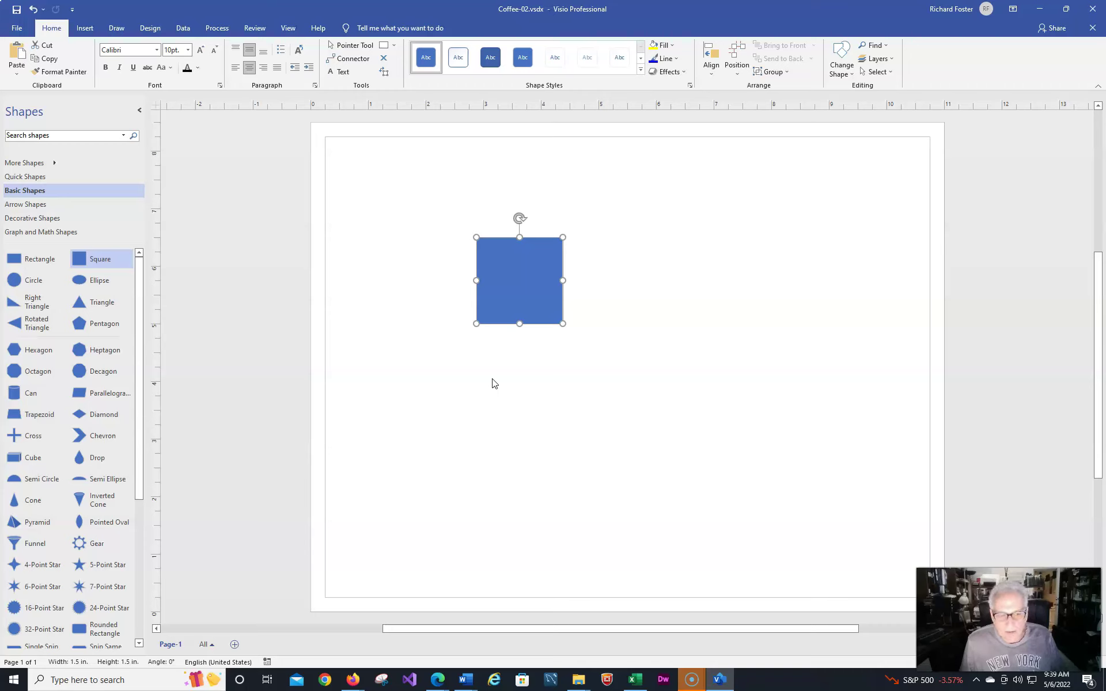
# - Add an ellipse beside the square and adjust the spacing between them
pyautogui.click(495, 309)
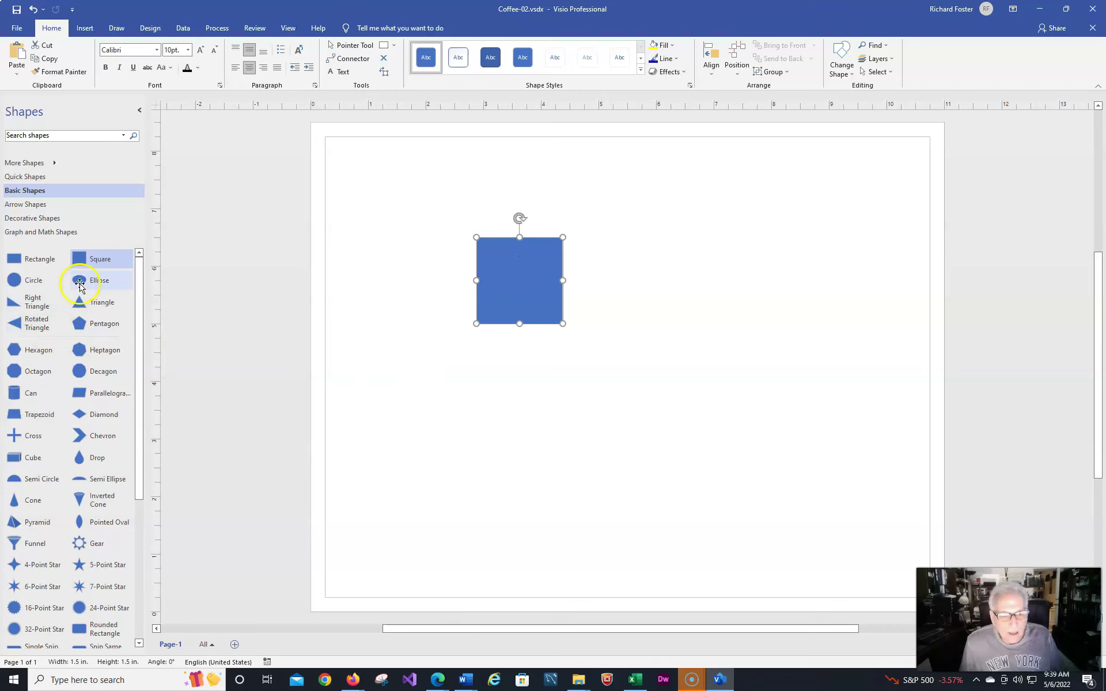
pyautogui.moveTo(80, 283); pyautogui.dragTo(389, 280)
pyautogui.moveTo(513, 279); pyautogui.dragTo(549, 278)
pyautogui.moveTo(397, 274)
pyautogui.mouseDown()
pyautogui.moveTo(412, 279)
pyautogui.moveTo(405, 293)
pyautogui.mouseUp()
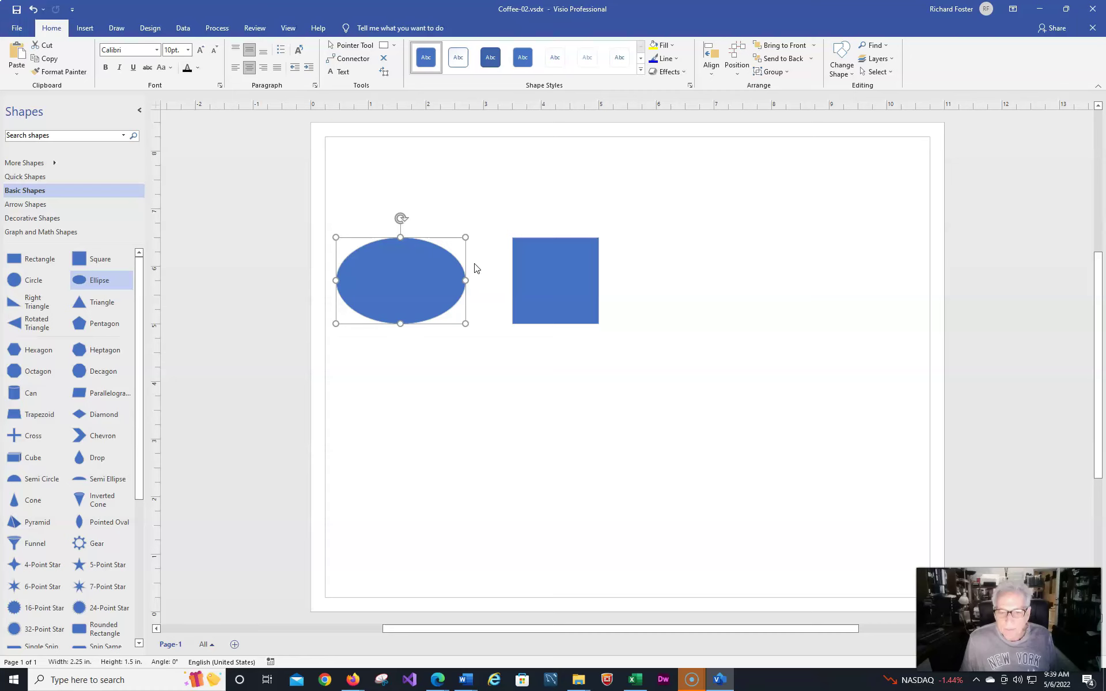
# - Label the ellipse on two lines: 'Get out' and 'Of Bed'
pyautogui.rightClick(396, 280)
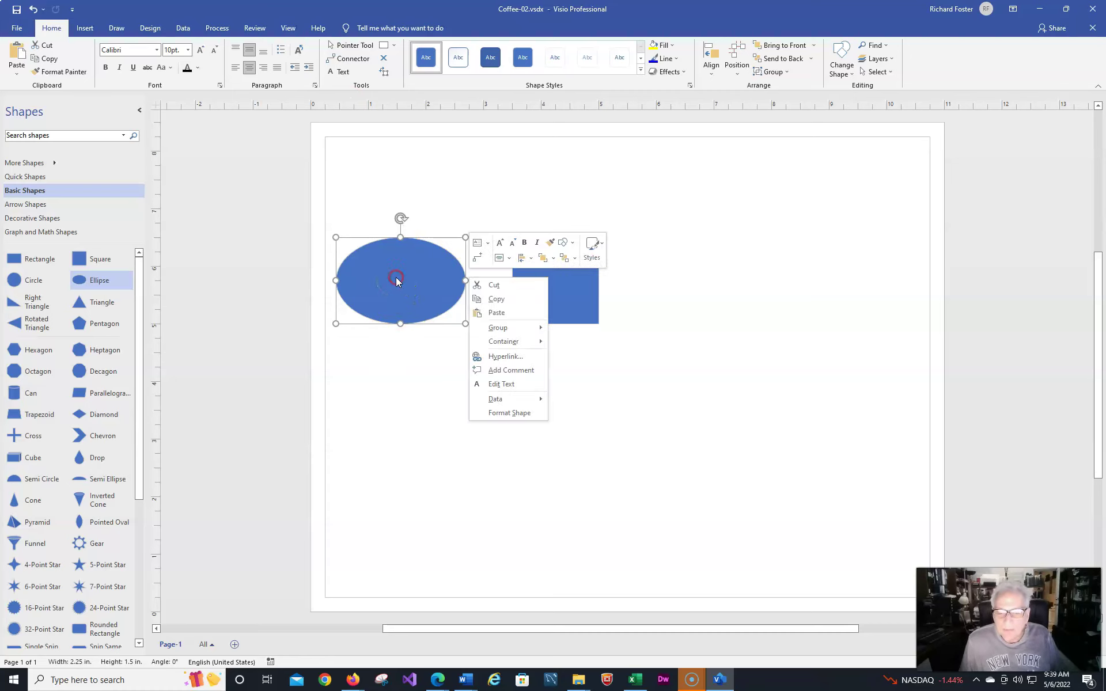
pyautogui.click(502, 384)
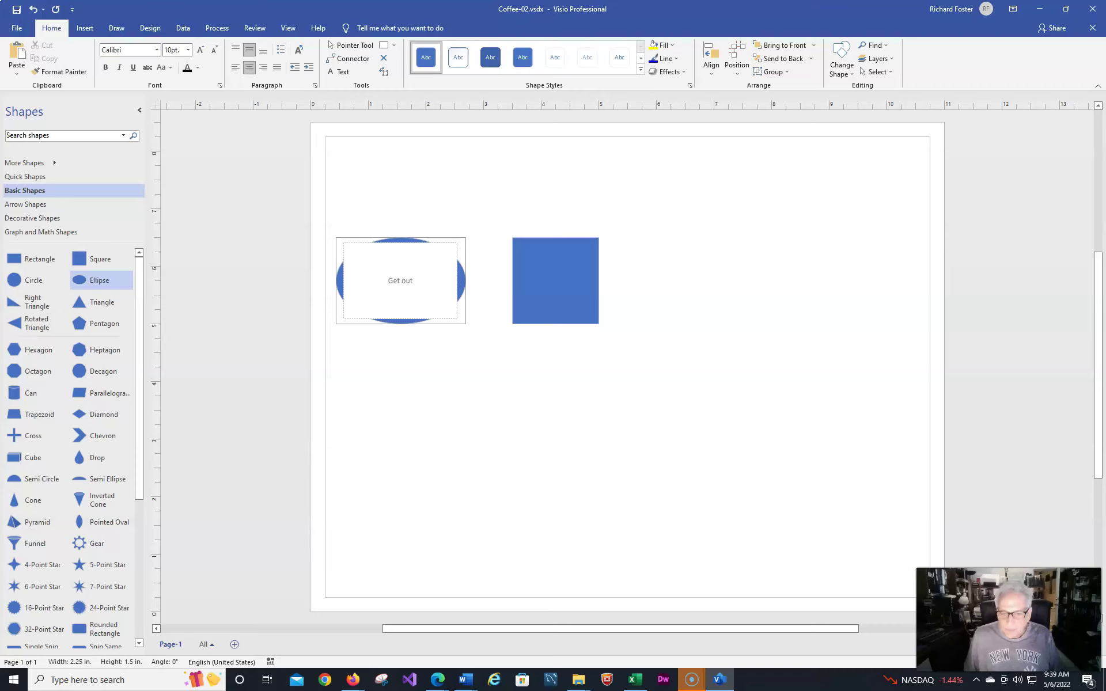
pyautogui.write('Get out')
pyautogui.press('Return')
pyautogui.write('out Of')
pyautogui.write(' Bed')
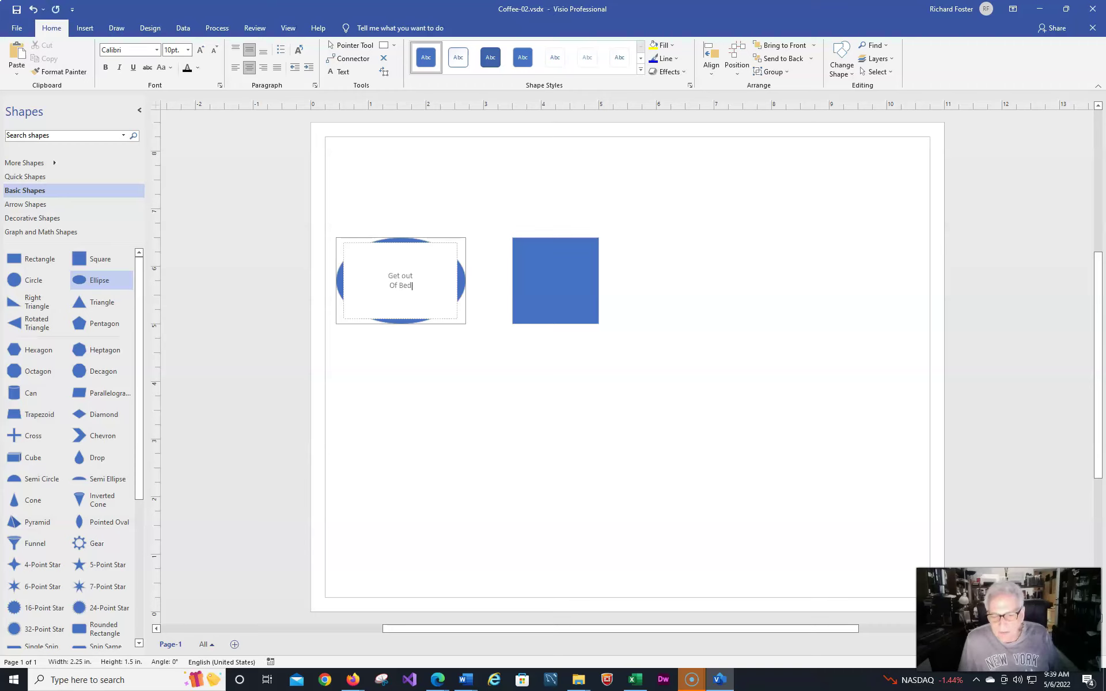
pyautogui.click(471, 416)
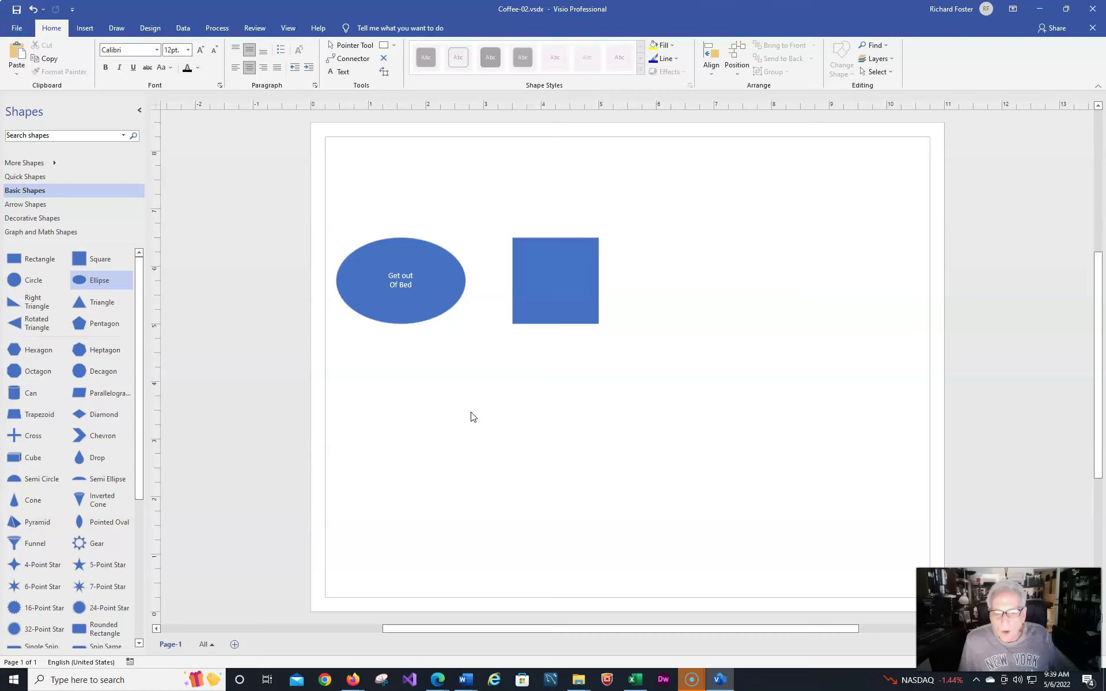
# - Enlarge the ellipse label's font size to 18 pt
pyautogui.click(411, 260)
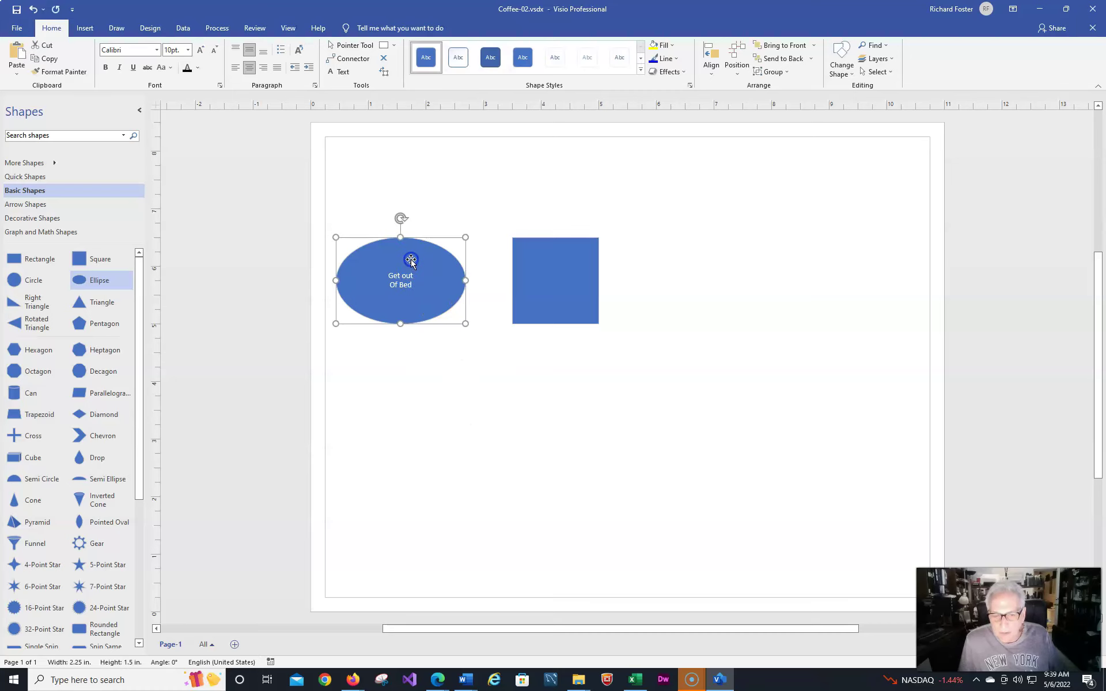
pyautogui.click(410, 238)
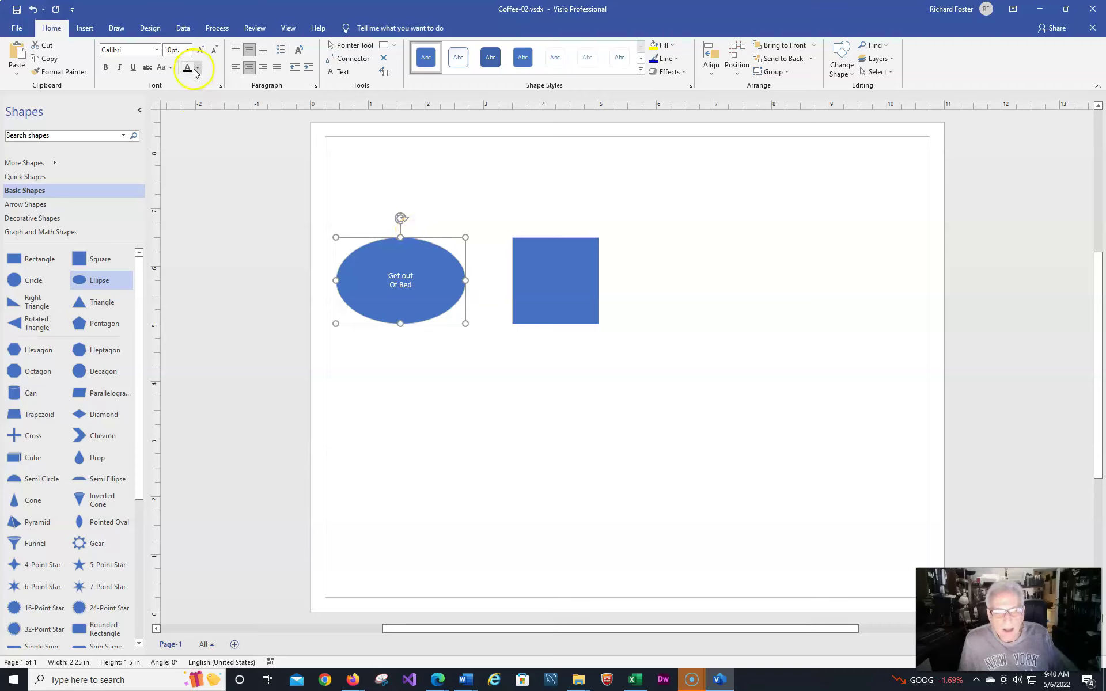
pyautogui.click(199, 52)
pyautogui.click(200, 52)
pyautogui.click(199, 52)
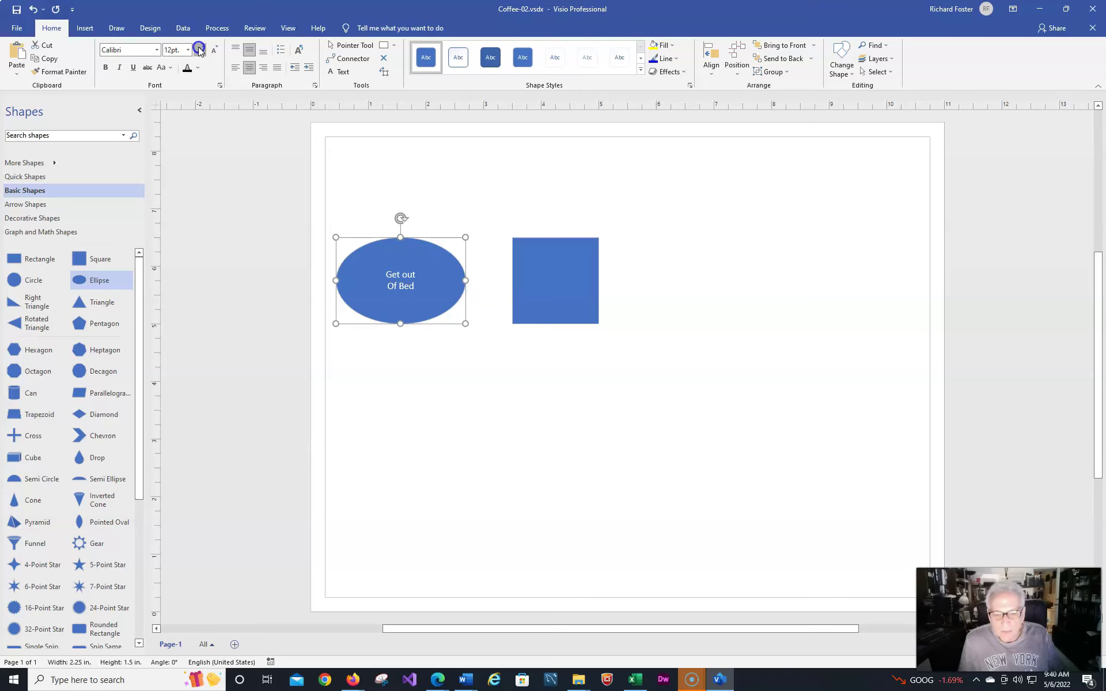
pyautogui.click(199, 52)
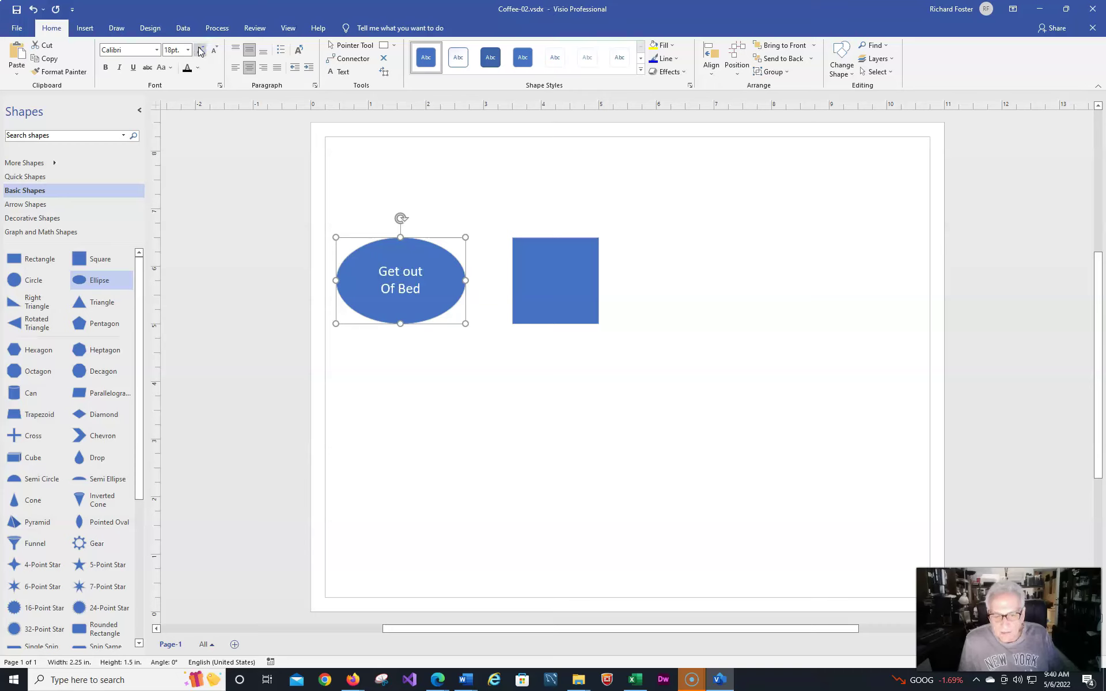
# - Capitalise 'out' so the ellipse reads 'Get Out Of Bed'
pyautogui.doubleClick(411, 275)
pyautogui.press('Escape')
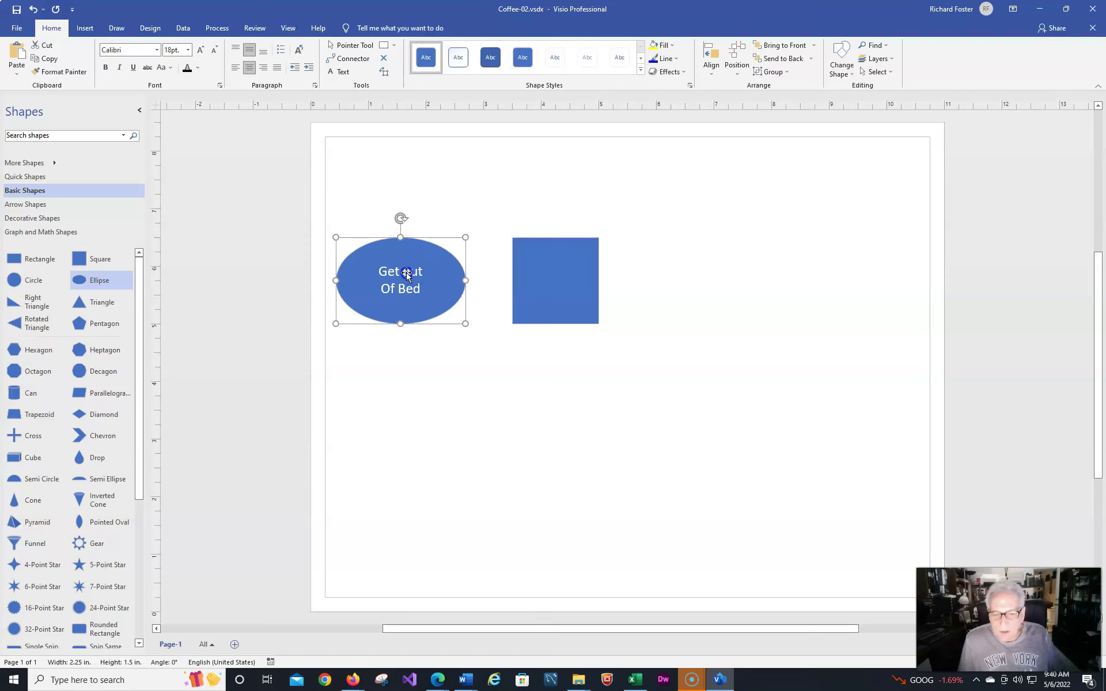
pyautogui.rightClick(407, 275)
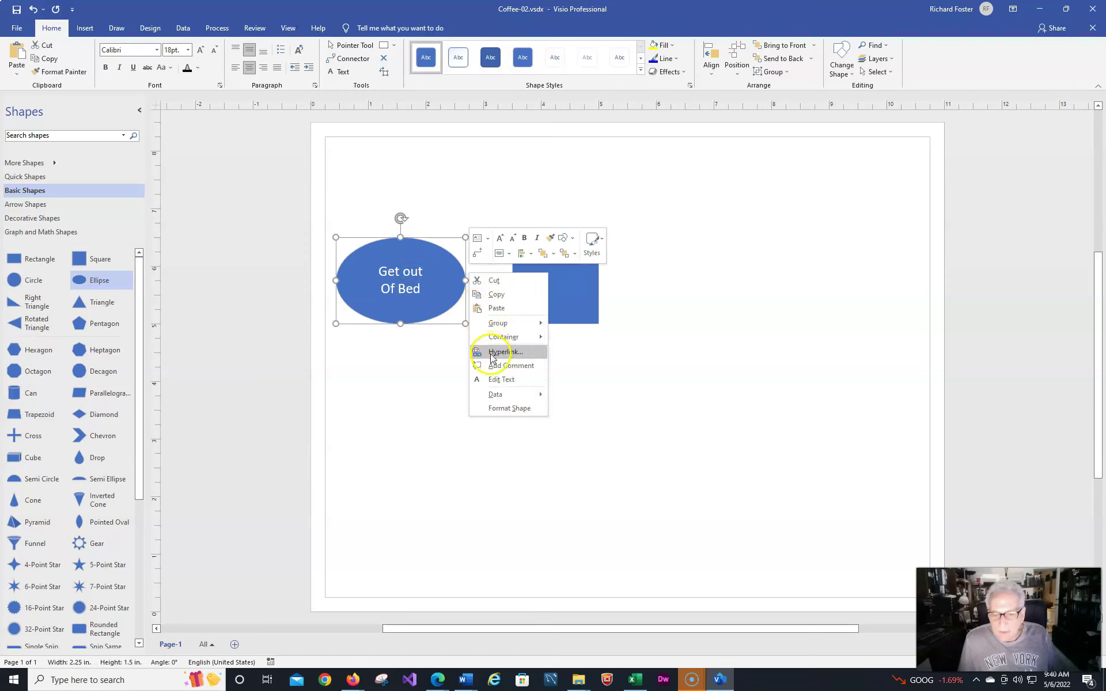
pyautogui.click(493, 379)
pyautogui.click(406, 273)
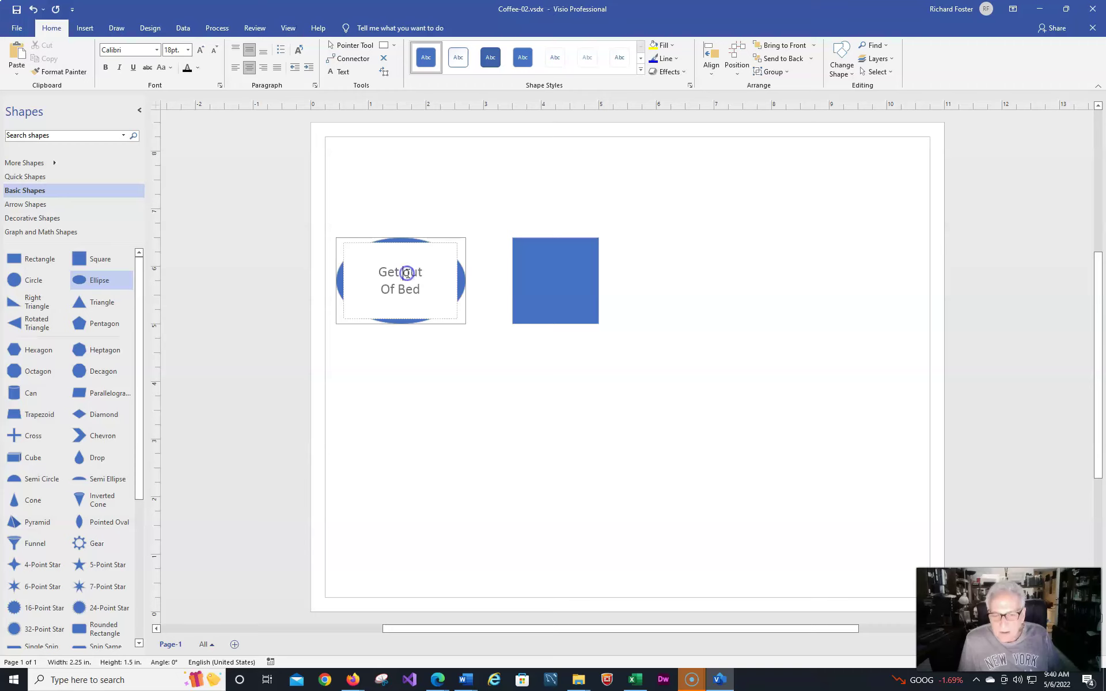
pyautogui.press('BackSpace')
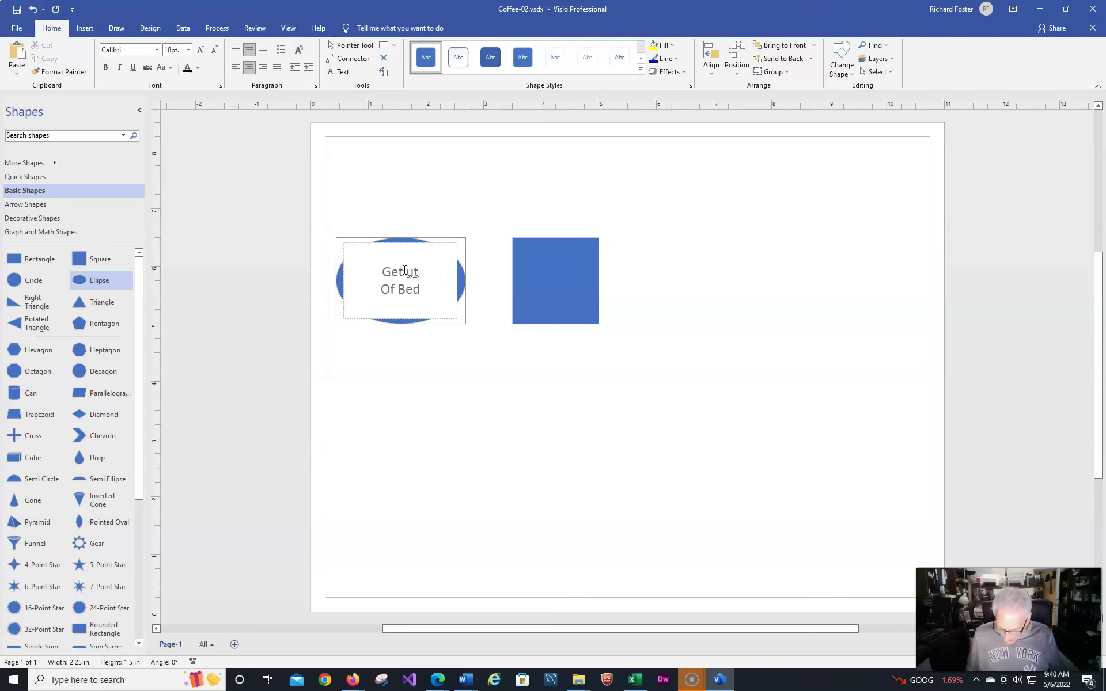
pyautogui.write('O')
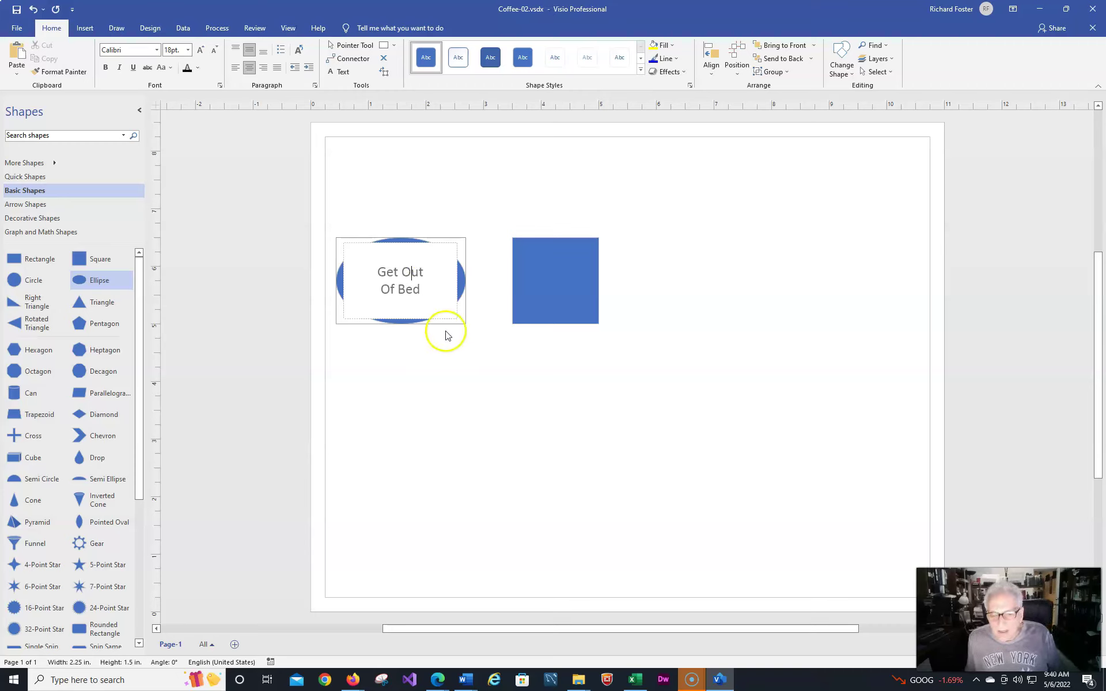
pyautogui.click(462, 392)
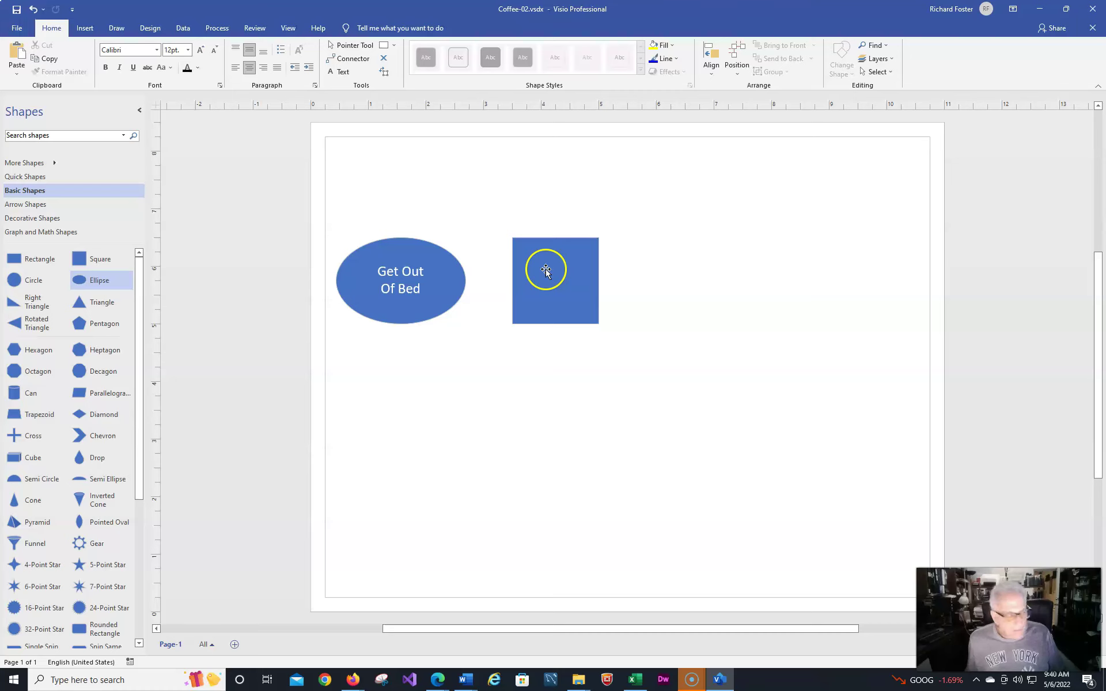
# - Shift the square right and place a 1.5 by 1 in. diamond aligned between it and the ellipse
pyautogui.moveTo(546, 274); pyautogui.dragTo(677, 278)
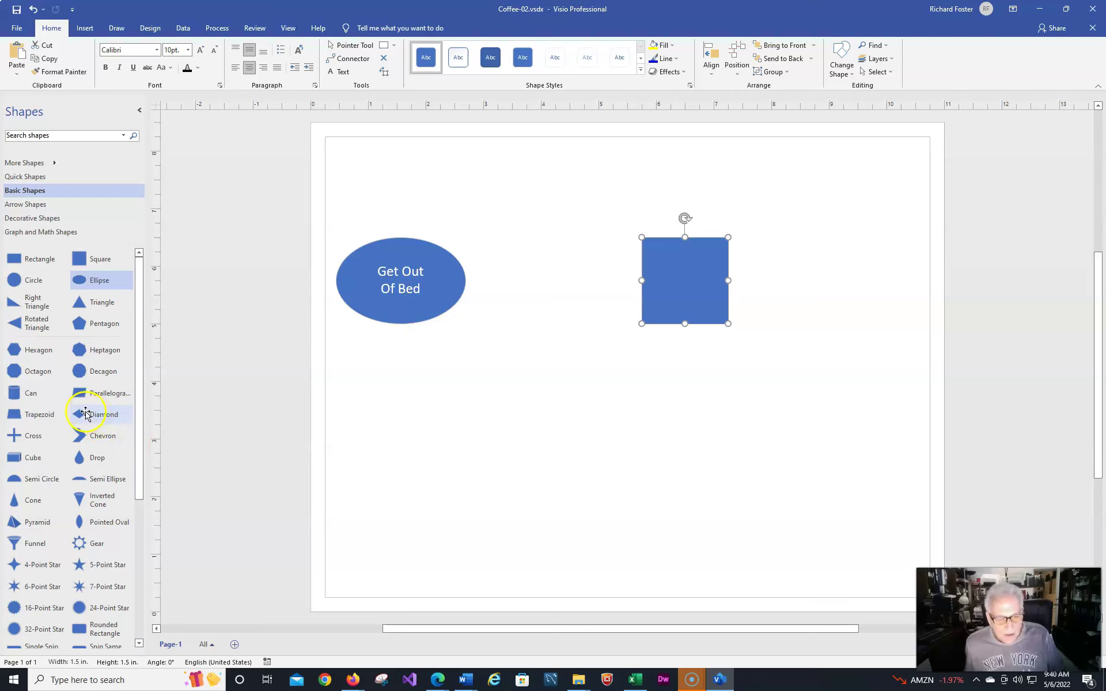
pyautogui.moveTo(81, 419); pyautogui.dragTo(544, 286)
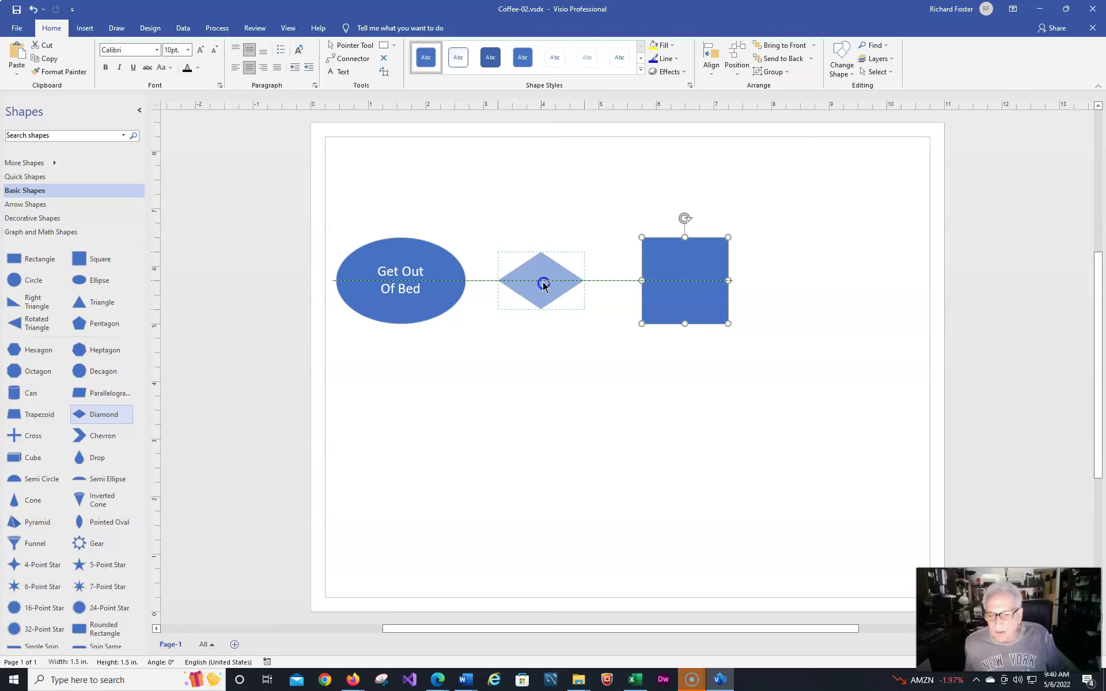
pyautogui.moveTo(544, 286)
pyautogui.mouseDown()
pyautogui.moveTo(541, 270)
pyautogui.moveTo(545, 282)
pyautogui.mouseUp()
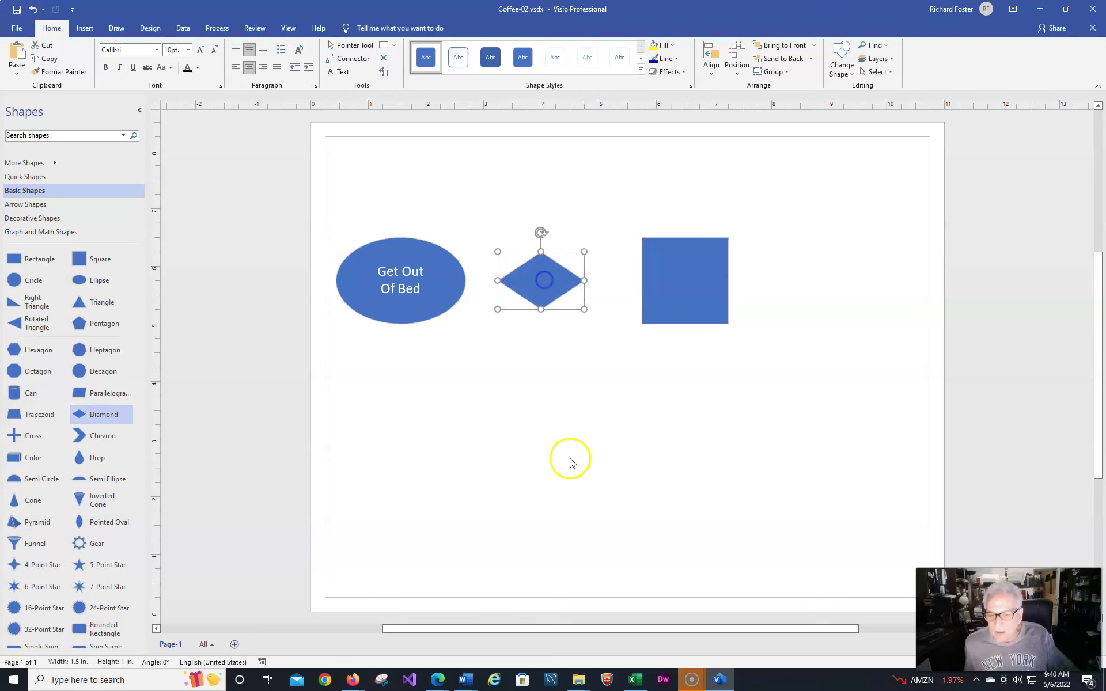
# - Label the diamond on two lines: 'Regular or' and 'Decaf?'
pyautogui.rightClick(532, 279)
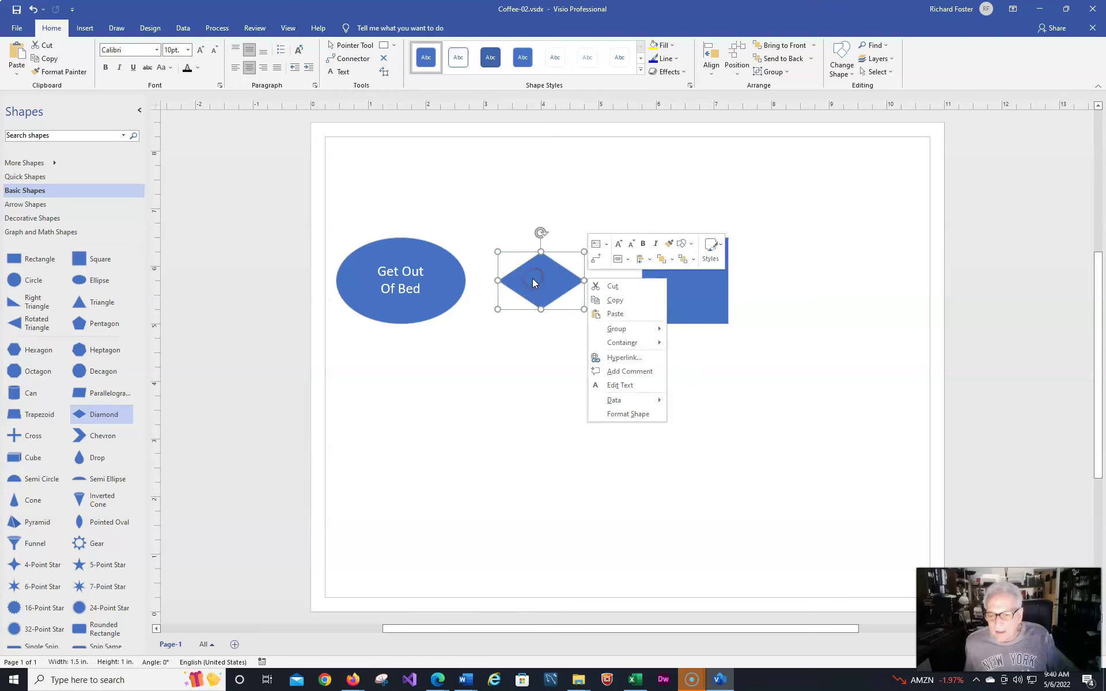
pyautogui.click(604, 386)
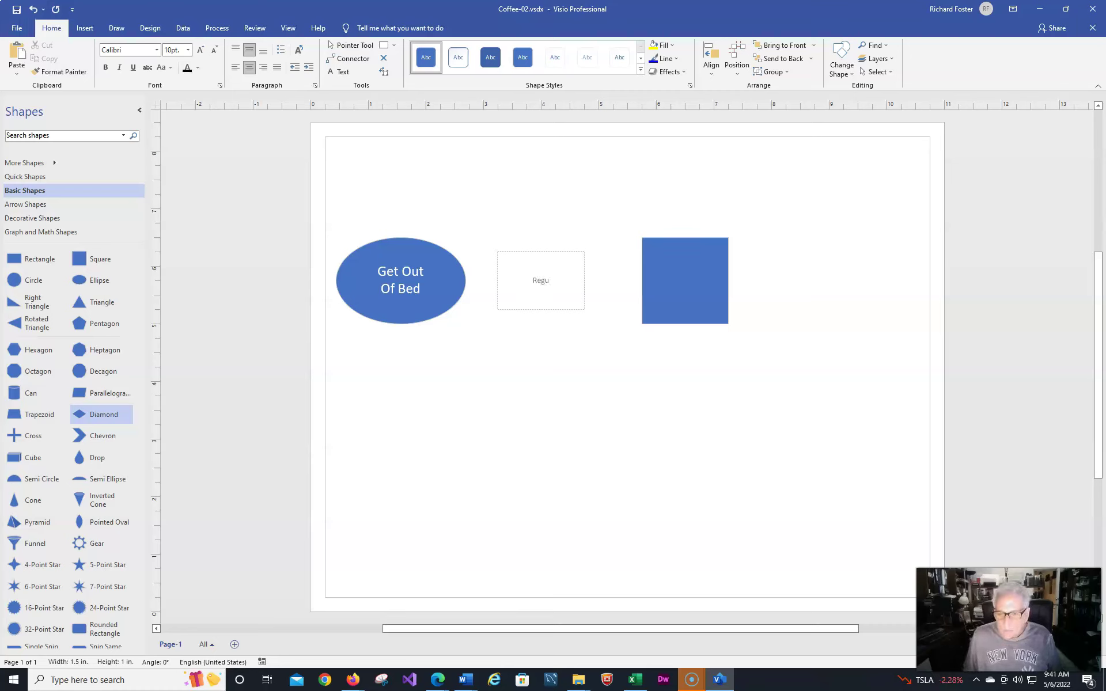
pyautogui.write('Regular or')
pyautogui.press('Return')
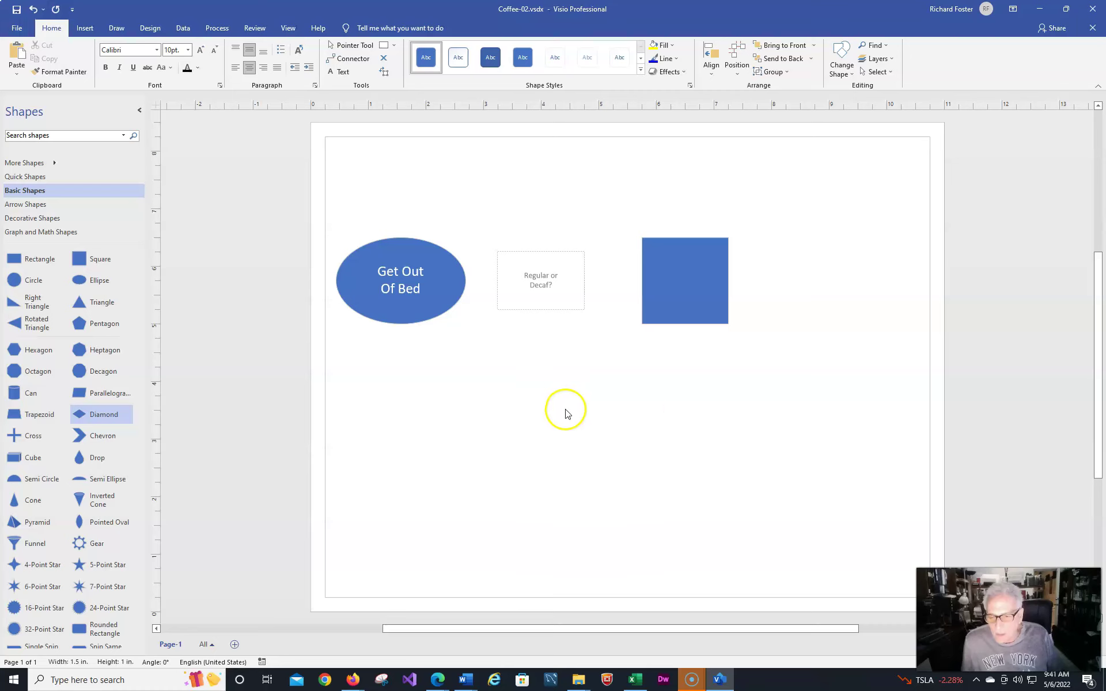
pyautogui.hotkey('ctrl', 'y')
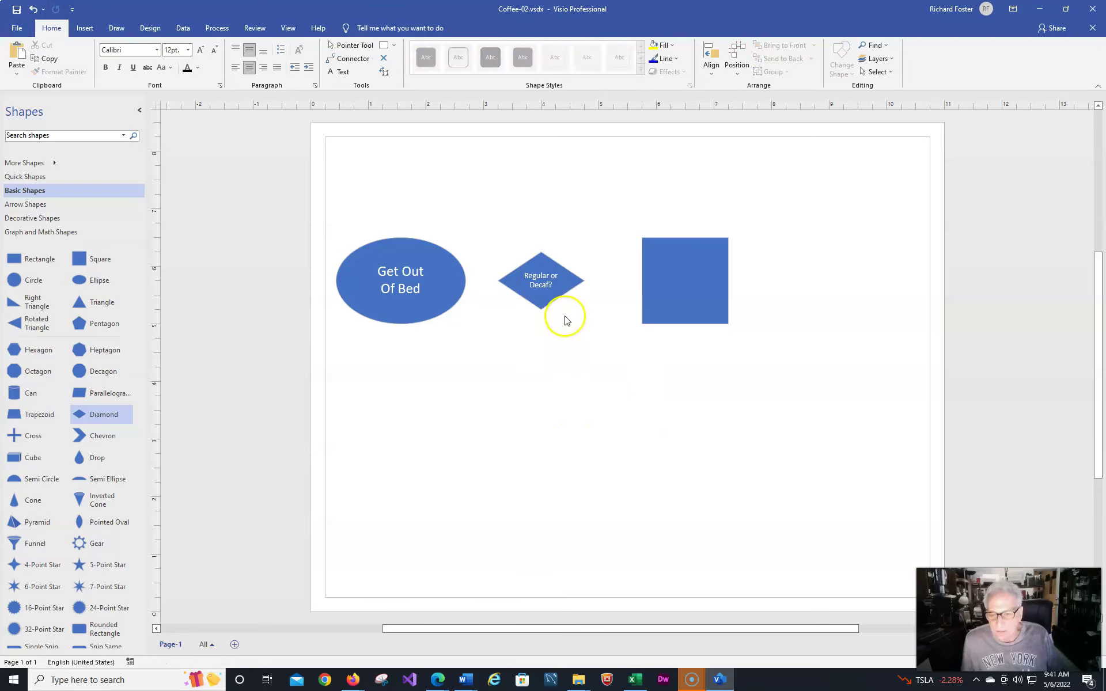